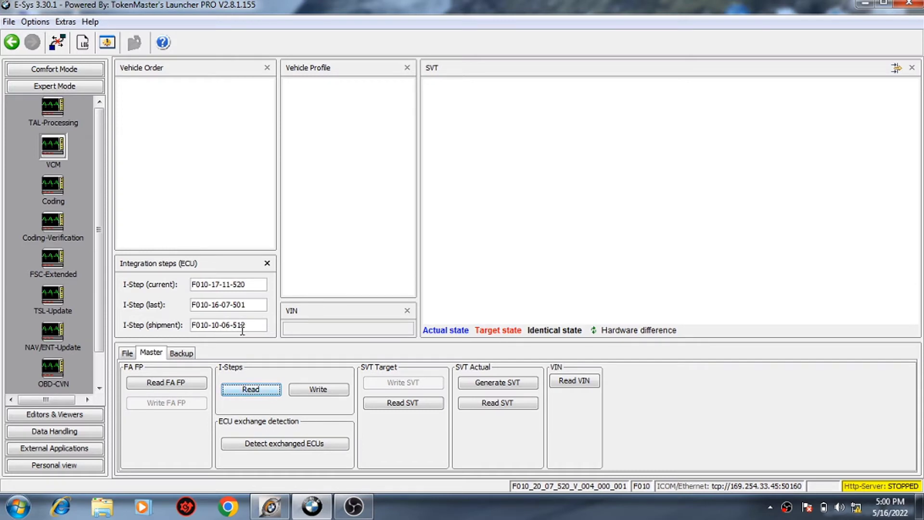
- Read the vehicle order from the car in the TAL-Calculating view and activate the FA
{"action": "left_click", "coordinate": [76, 71]}
{"action": "left_click", "coordinate": [56, 90]}
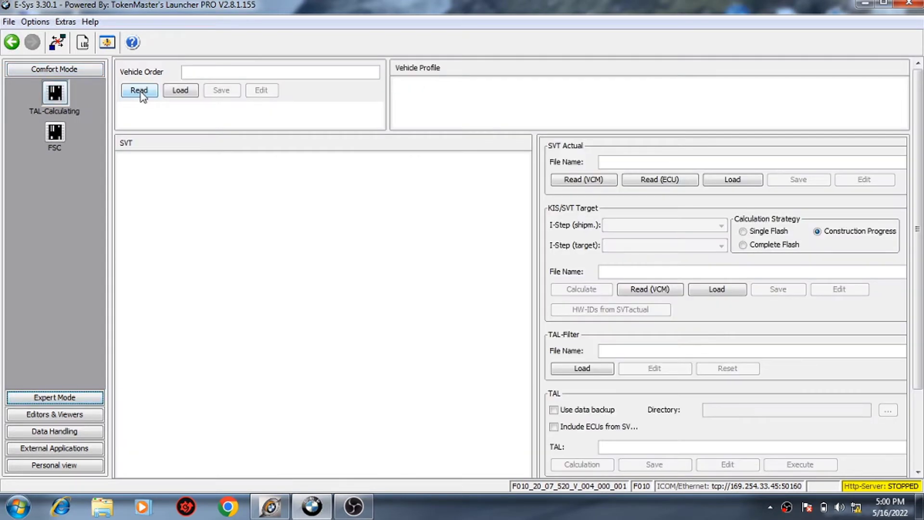
{"action": "left_click", "coordinate": [139, 90]}
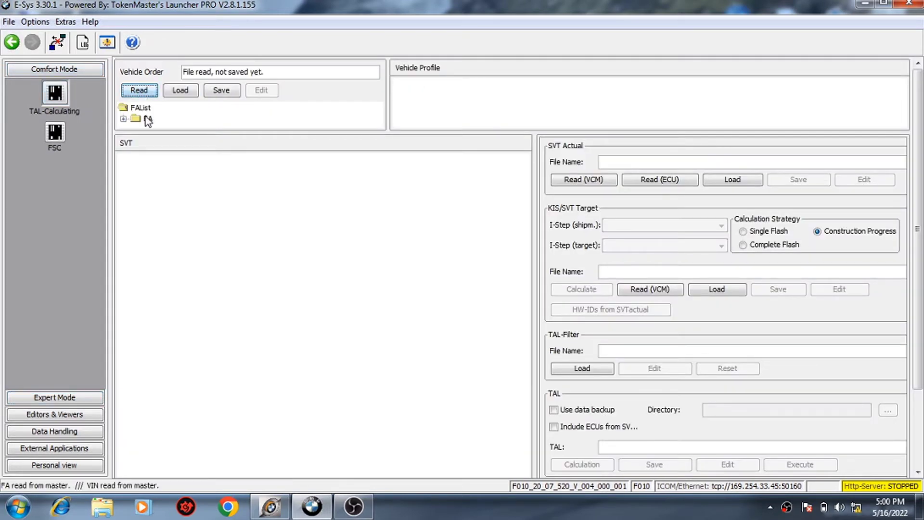
{"action": "right_click", "coordinate": [147, 118]}
{"action": "left_click", "coordinate": [159, 126]}
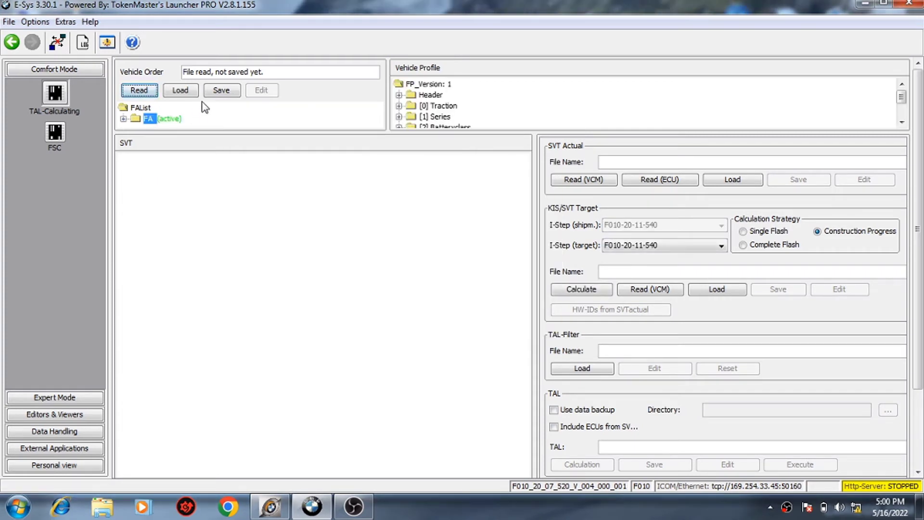
- Save the vehicle order in the FA folder as "16.5 f10"
{"action": "left_click", "coordinate": [224, 92]}
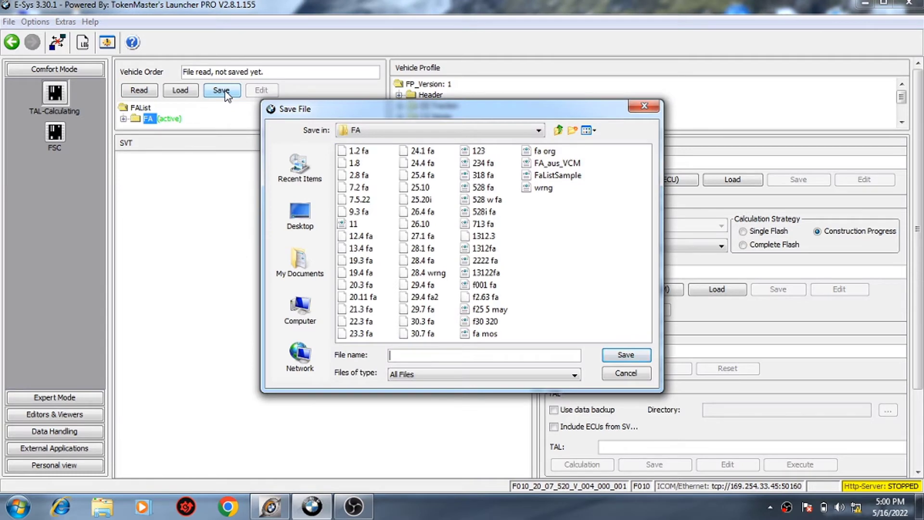
{"action": "type", "text": "16.5 f10"}
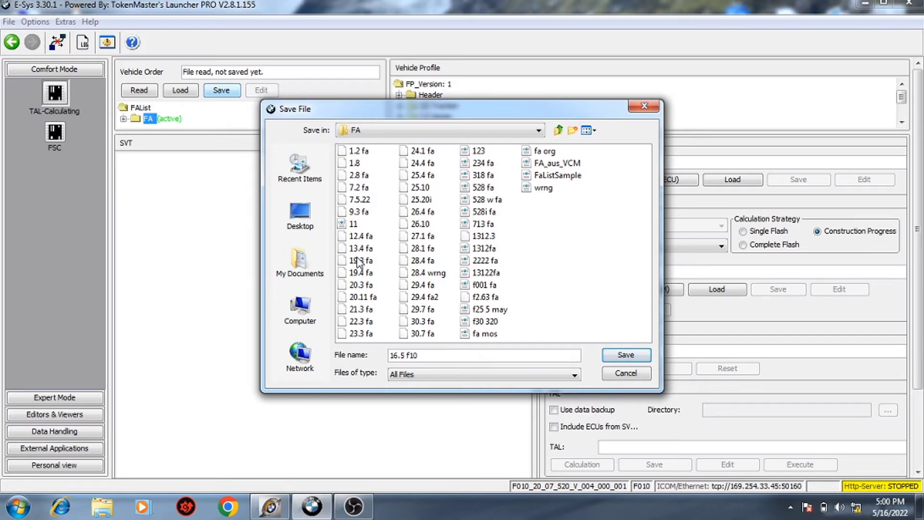
{"action": "left_click", "coordinate": [621, 358]}
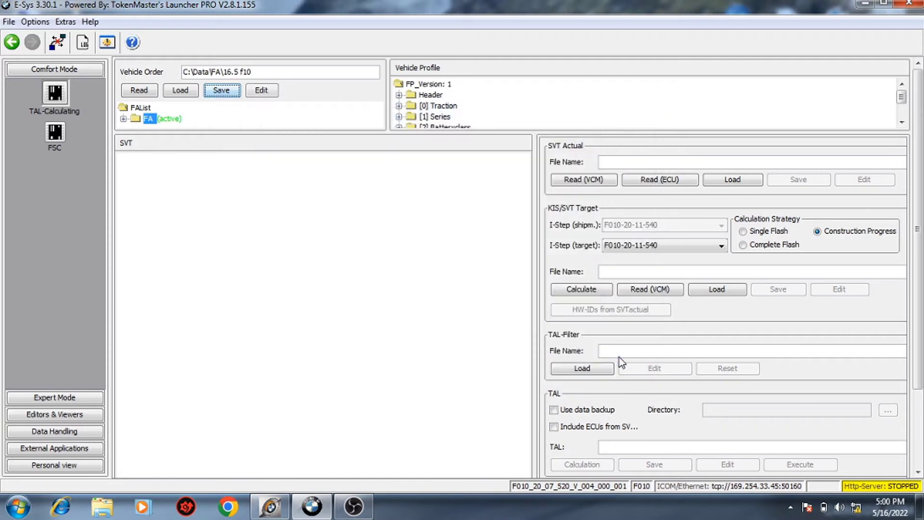
- Read the actual SVT from the ECUs and save it in the SVT folder as "16.5 f10 ist"
{"action": "left_click", "coordinate": [663, 178]}
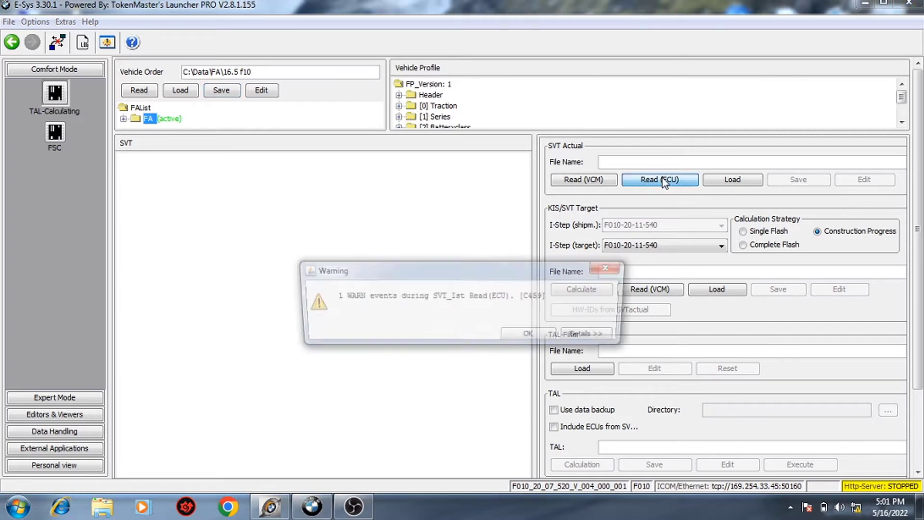
{"action": "left_click", "coordinate": [547, 336]}
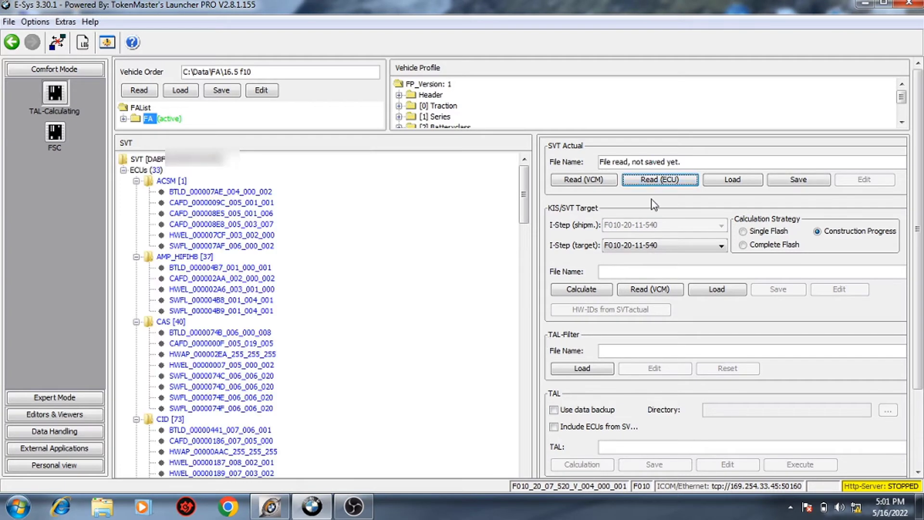
{"action": "left_click", "coordinate": [794, 179]}
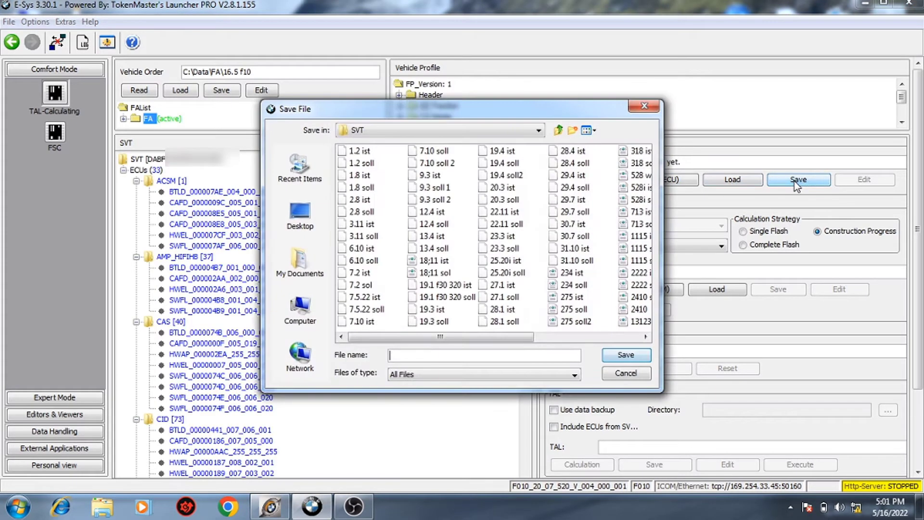
{"action": "type", "text": "16.5 f10 ist"}
{"action": "left_click", "coordinate": [625, 356]}
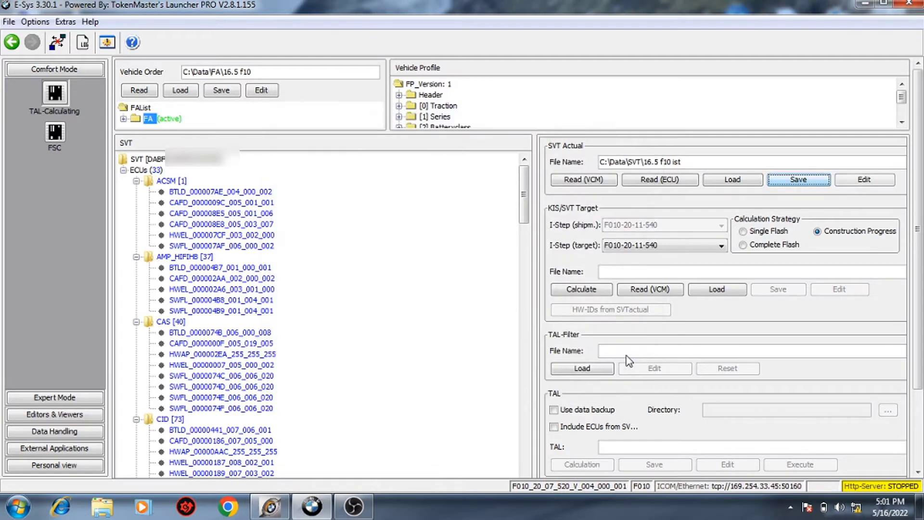
{"action": "left_click", "coordinate": [755, 245]}
{"action": "left_click", "coordinate": [692, 229]}
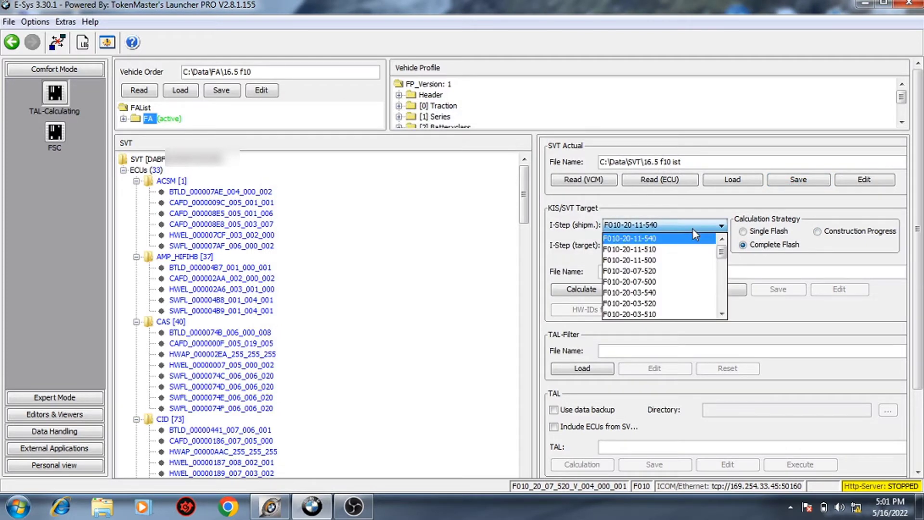
{"action": "left_click_drag", "start_coordinate": [721, 241], "coordinate": [722, 299]}
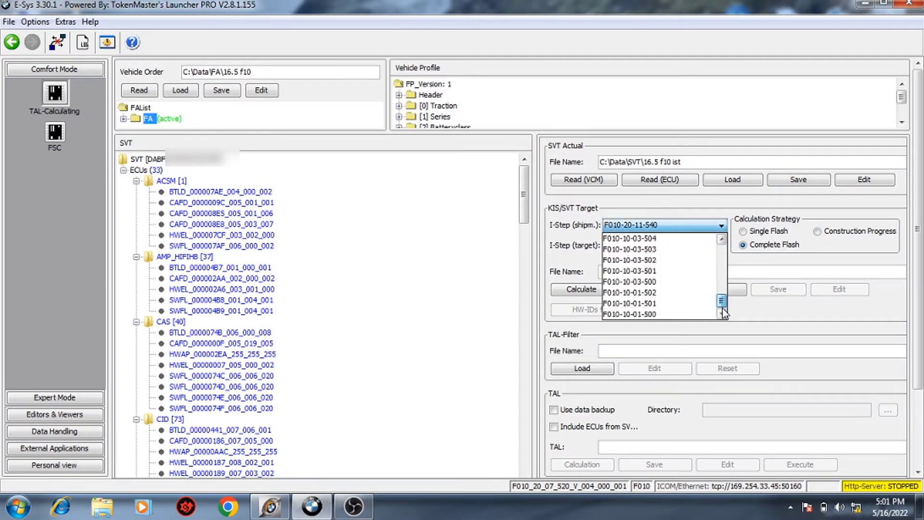
{"action": "left_click", "coordinate": [678, 250]}
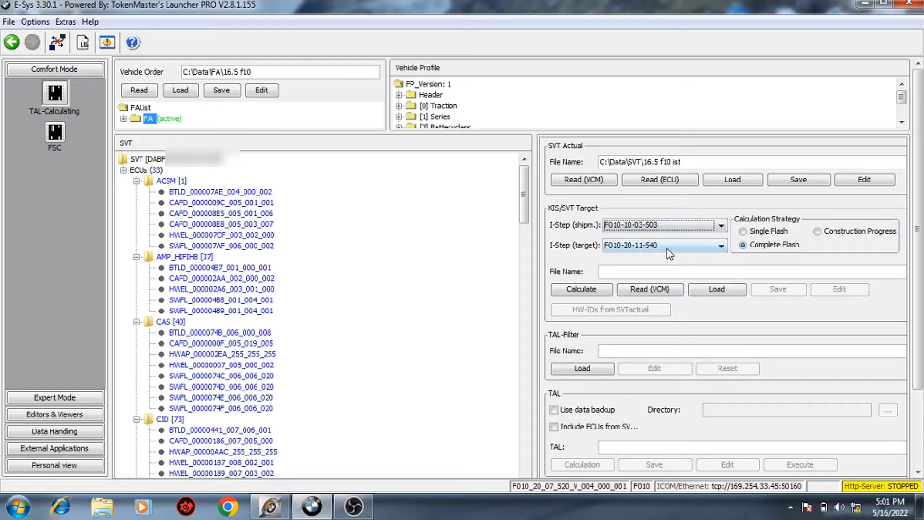
- Check the vehicle's shipment I-Step in the VCM view and return to TAL-Calculating
{"action": "left_click", "coordinate": [62, 397]}
{"action": "left_click", "coordinate": [55, 151]}
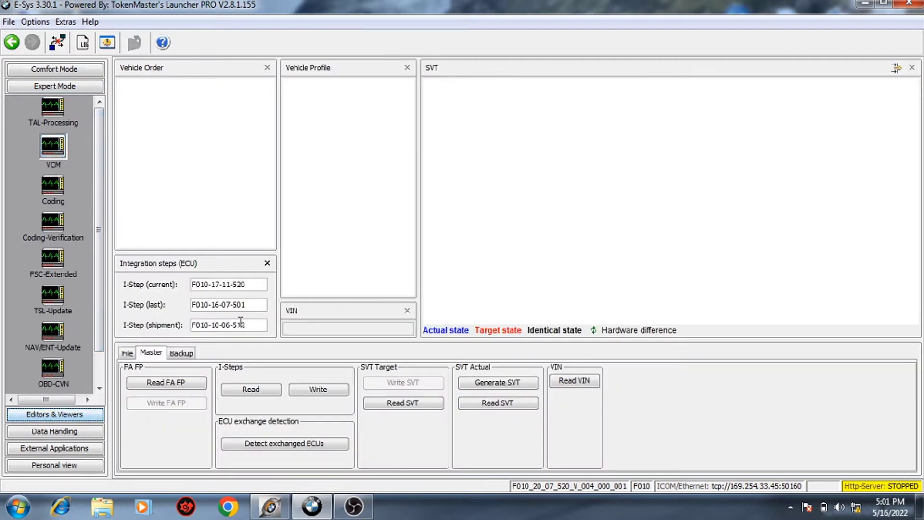
{"action": "left_click", "coordinate": [64, 69]}
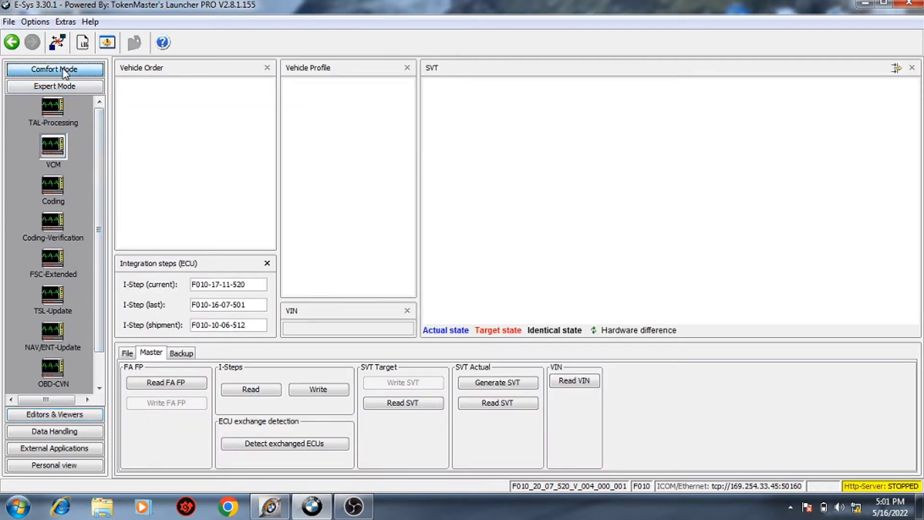
{"action": "left_click", "coordinate": [55, 91]}
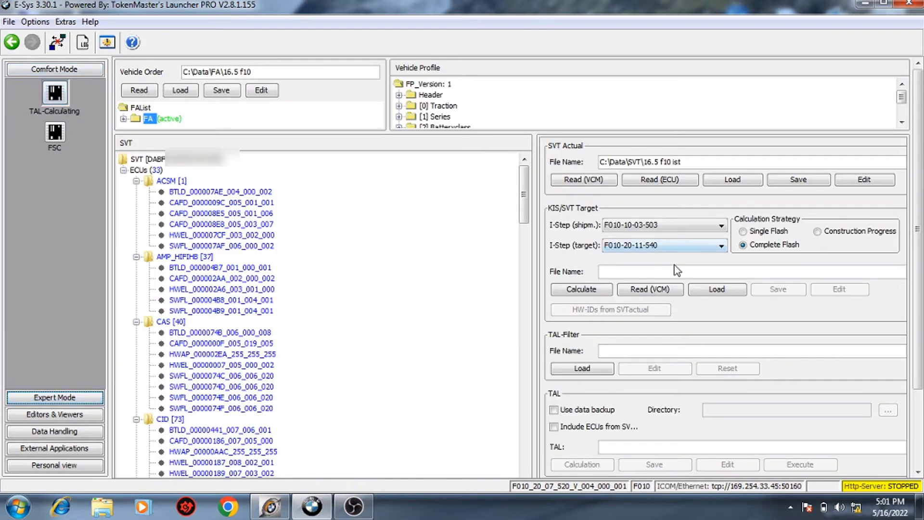
{"action": "left_click", "coordinate": [694, 246]}
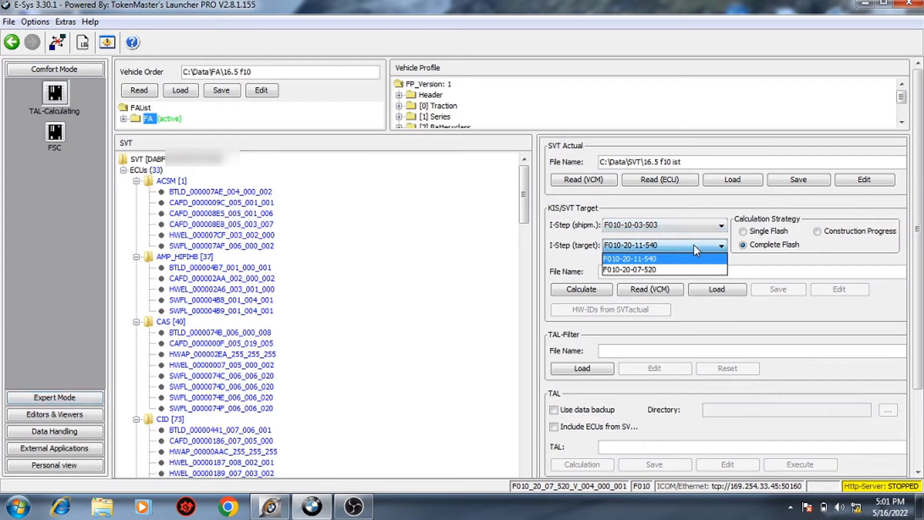
{"action": "left_click", "coordinate": [692, 245]}
{"action": "left_click", "coordinate": [686, 226]}
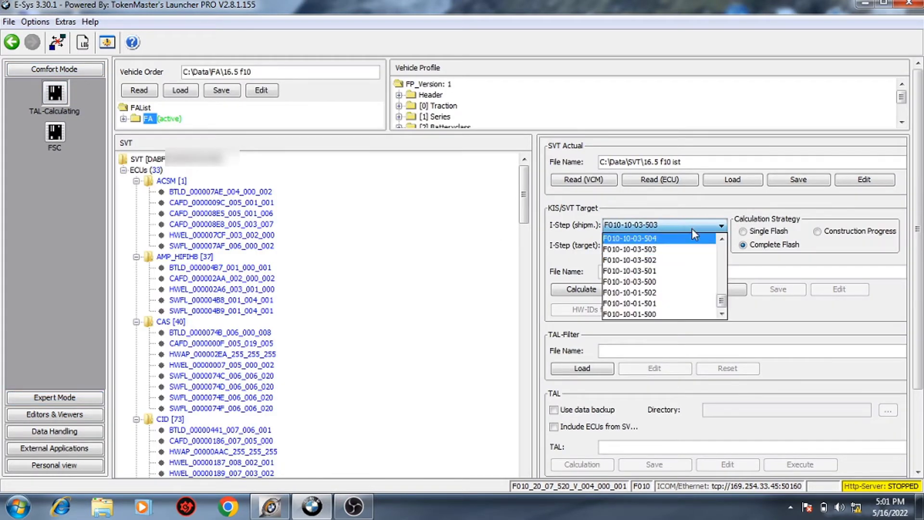
{"action": "left_click", "coordinate": [721, 239]}
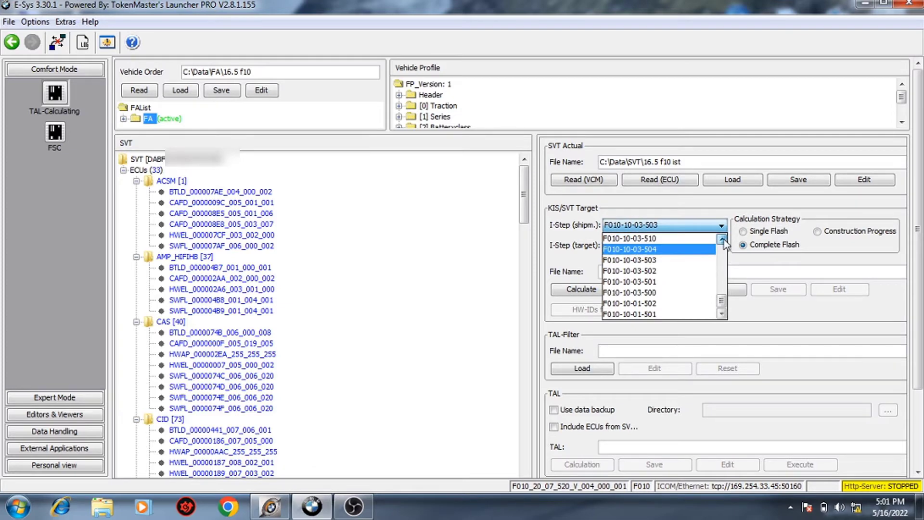
{"action": "left_click", "coordinate": [721, 238]}
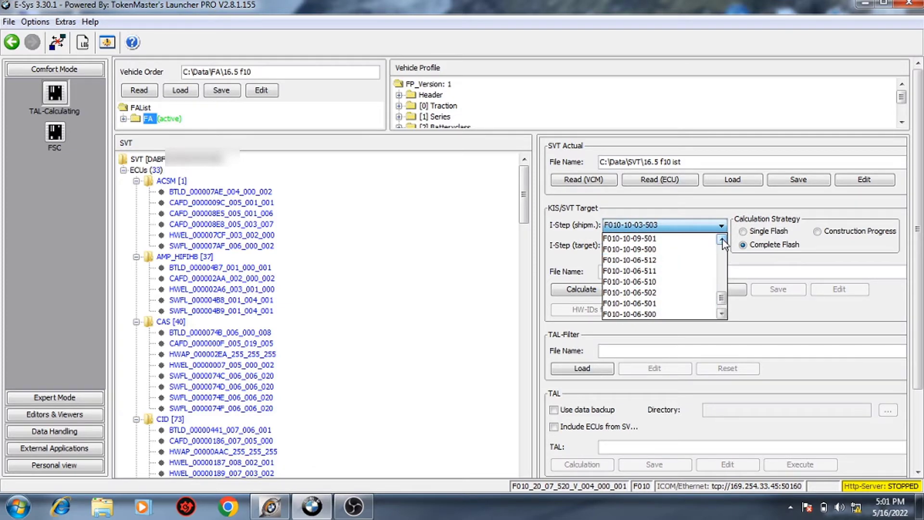
{"action": "left_click", "coordinate": [698, 260]}
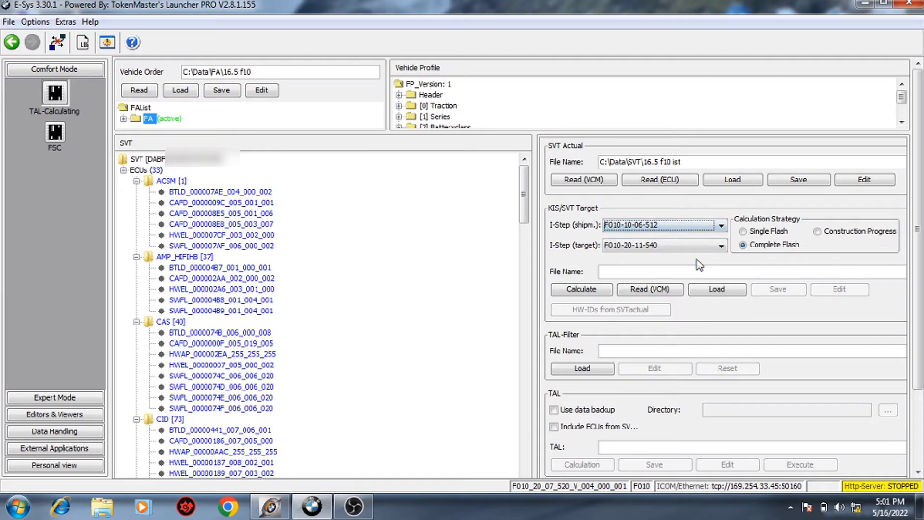
{"action": "left_click", "coordinate": [675, 247]}
{"action": "left_click", "coordinate": [662, 271]}
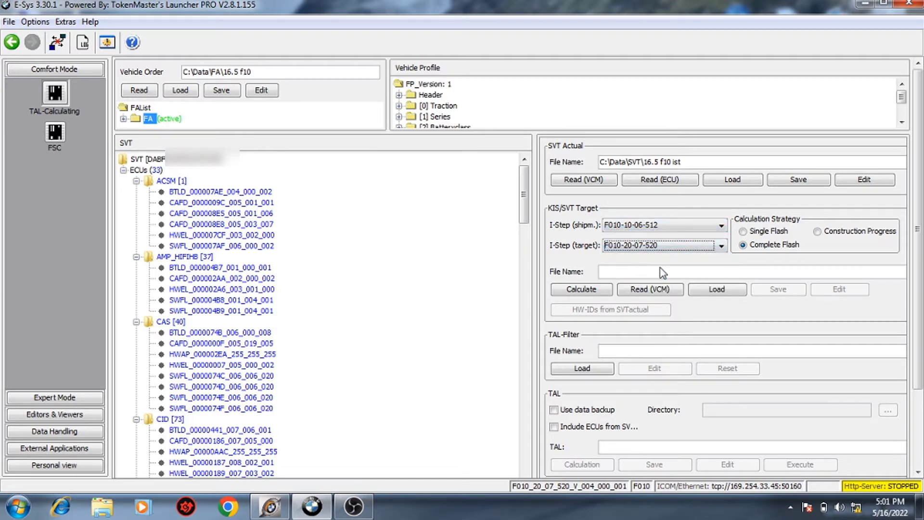
{"action": "left_click", "coordinate": [601, 290]}
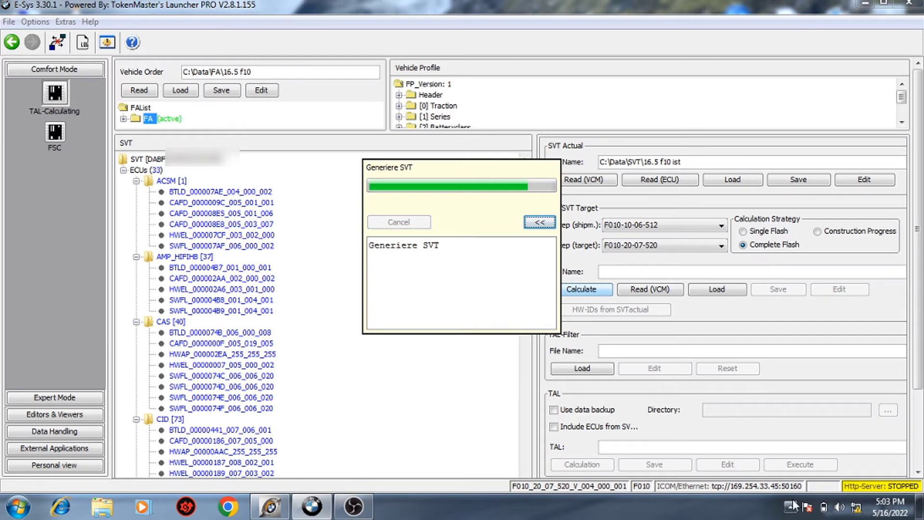
{"action": "mouse_move", "coordinate": [824, 514]}
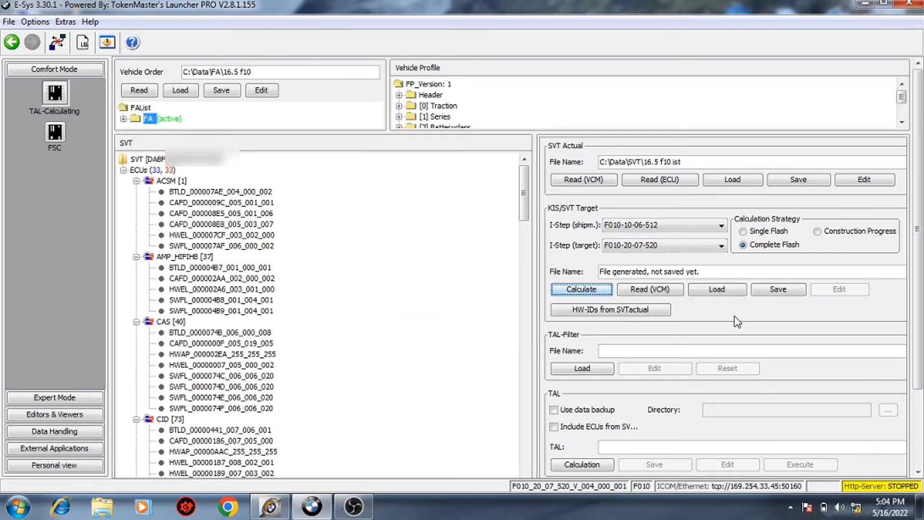
- Save the calculated target SVT in the SVT folder as "16.5 f10 soll"
{"action": "left_click", "coordinate": [776, 291]}
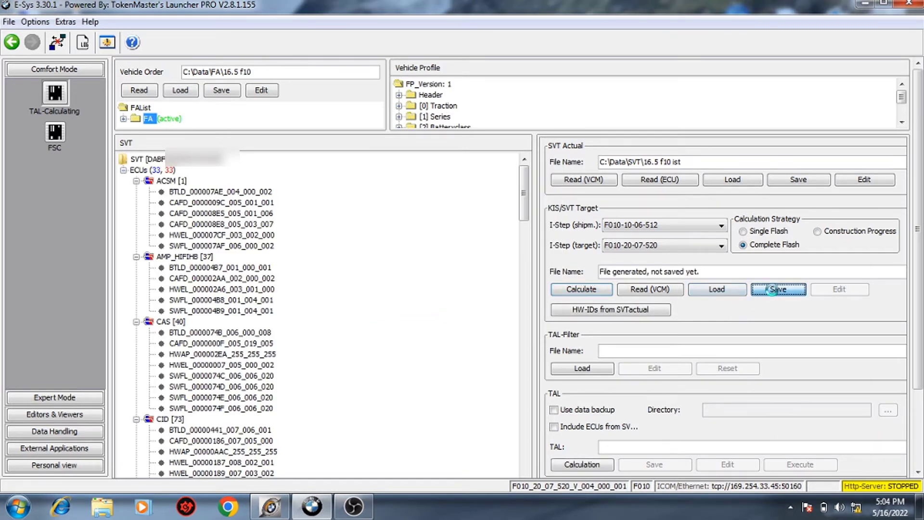
{"action": "type", "text": "1"}
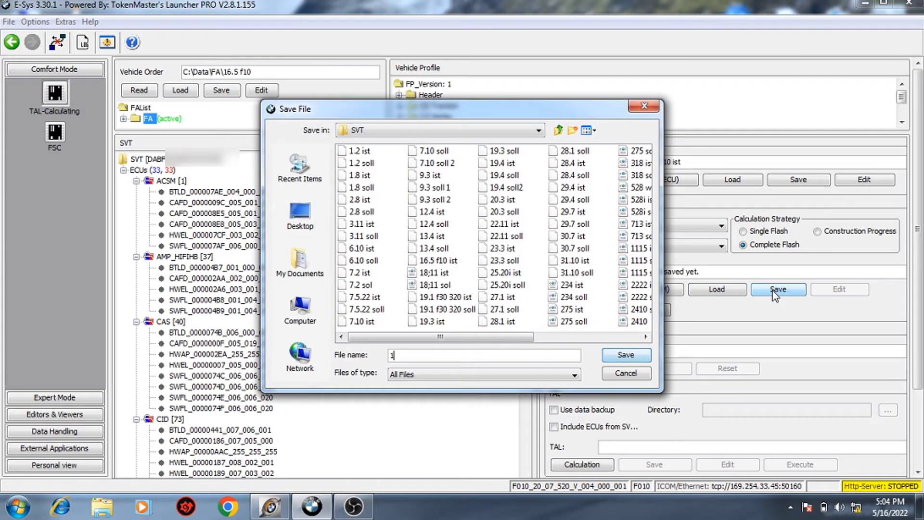
{"action": "type", "text": "6.5 f10 soll"}
{"action": "left_click", "coordinate": [631, 355]}
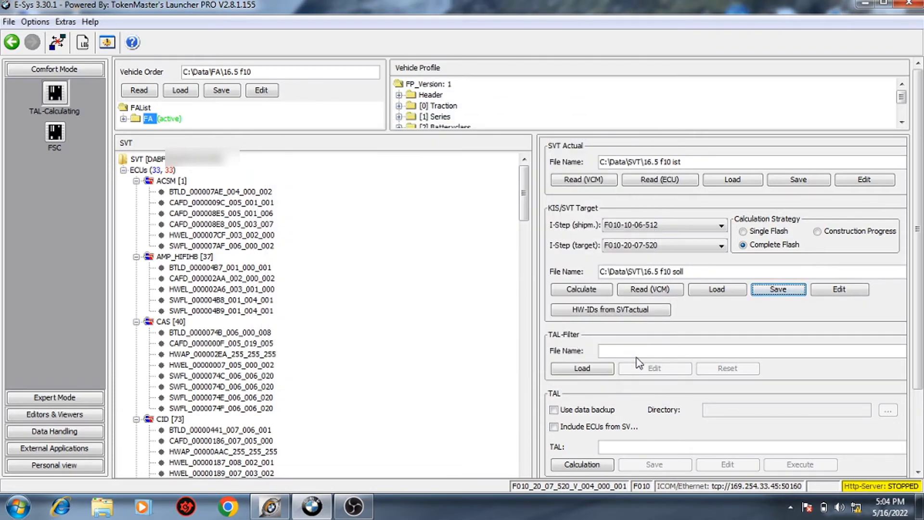
- Calculate the TAL and save it in the TAL folder as "16.5 f10 tal"
{"action": "left_click_drag", "start_coordinate": [527, 210], "coordinate": [522, 259]}
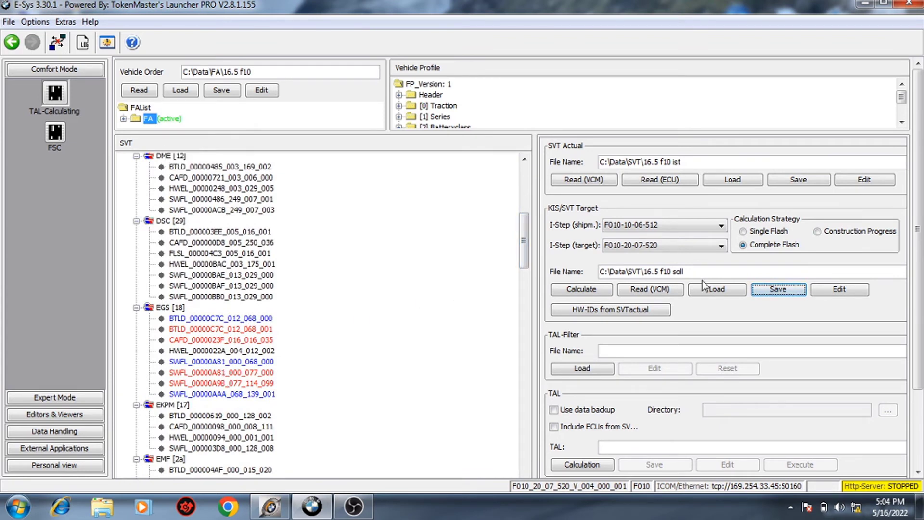
{"action": "left_click_drag", "start_coordinate": [920, 289], "coordinate": [920, 365]}
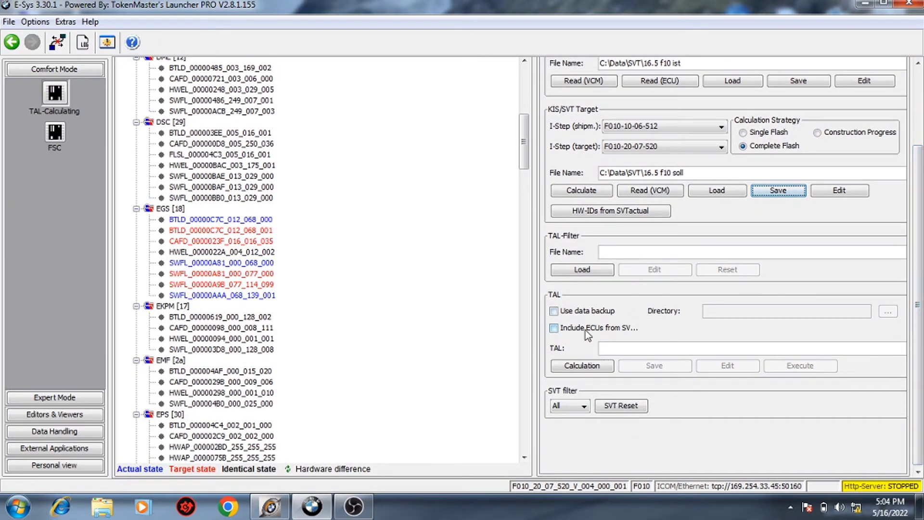
{"action": "left_click", "coordinate": [586, 368]}
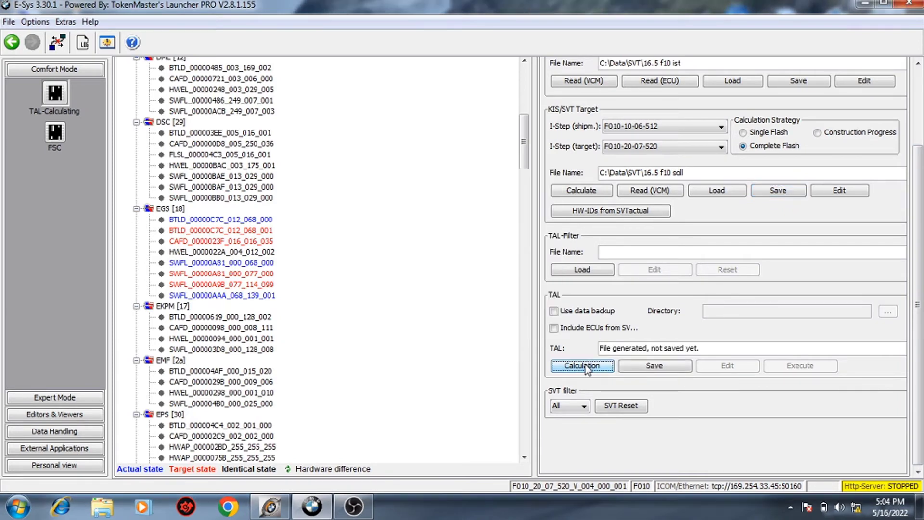
{"action": "left_click", "coordinate": [641, 366]}
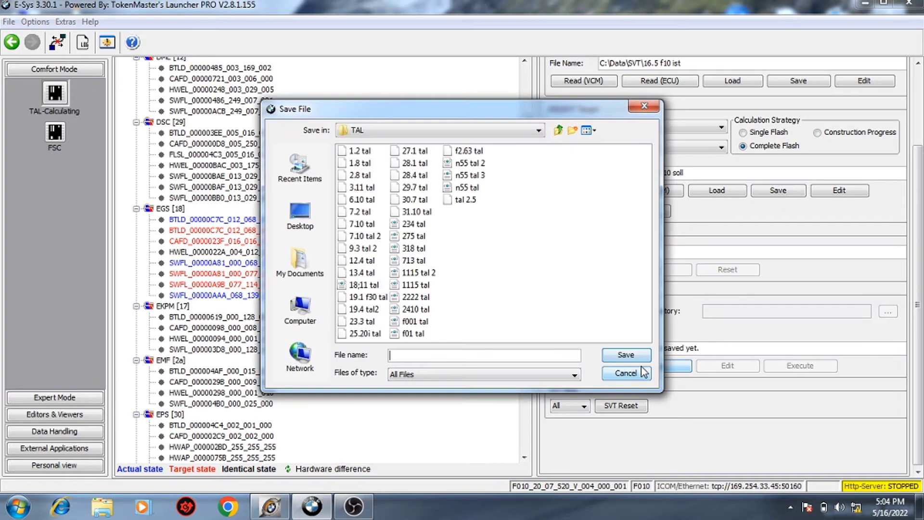
{"action": "type", "text": "16"}
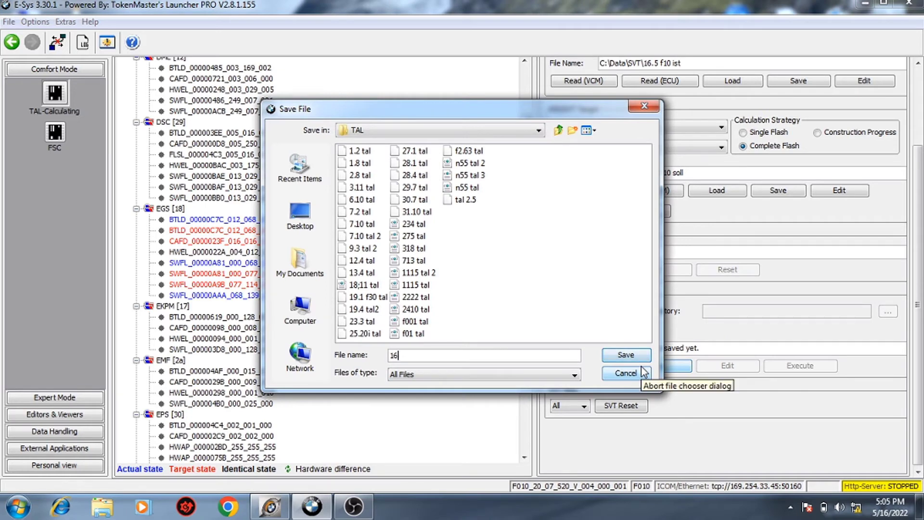
{"action": "type", "text": ".5 f10"}
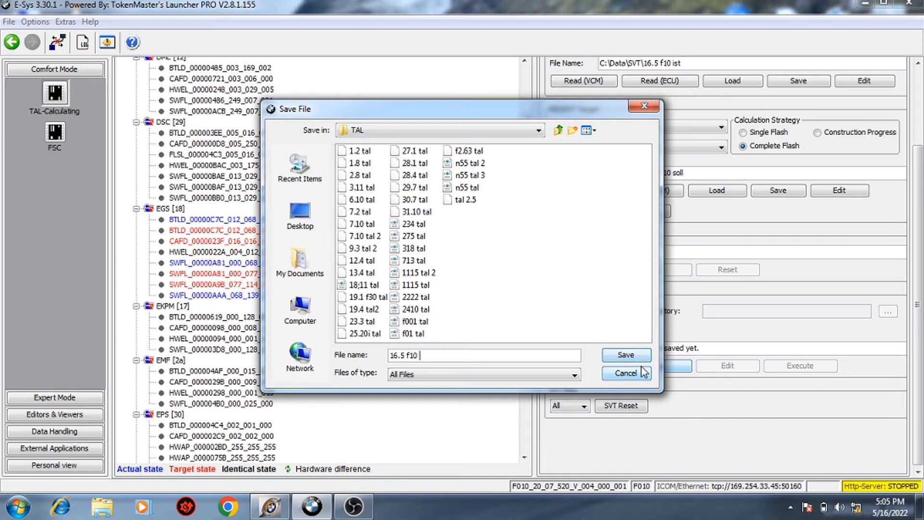
{"action": "type", "text": " tal"}
{"action": "left_click", "coordinate": [626, 356]}
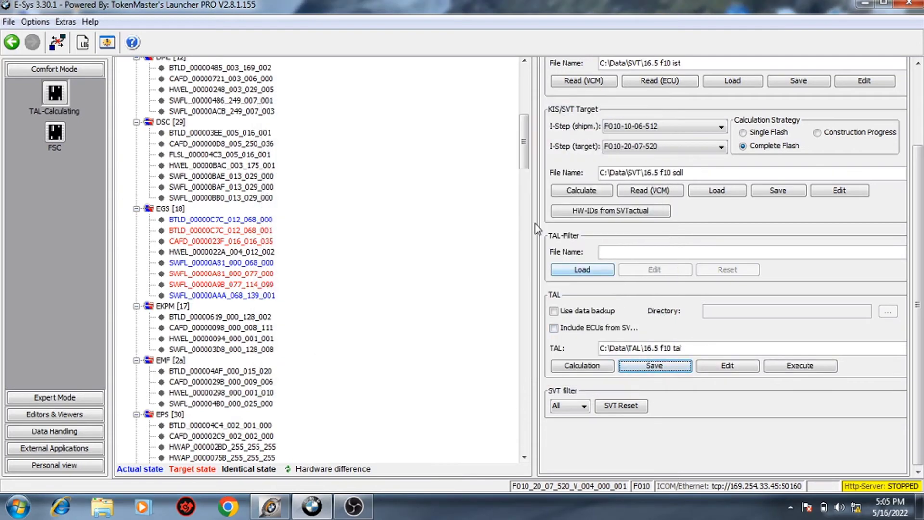
- Load the saved "16.5 f10 tal" file as the TAL in expert-mode TAL-Processing
{"action": "left_click_drag", "start_coordinate": [524, 163], "coordinate": [525, 450]}
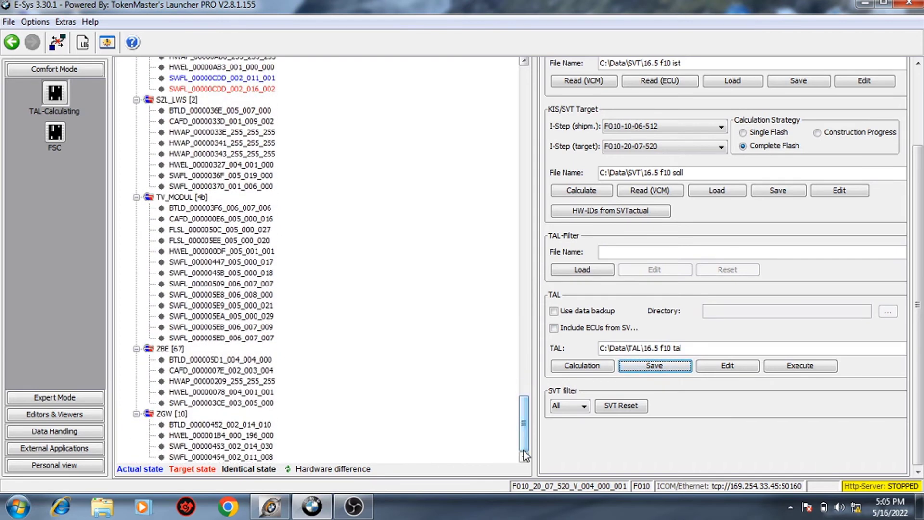
{"action": "left_click", "coordinate": [68, 396]}
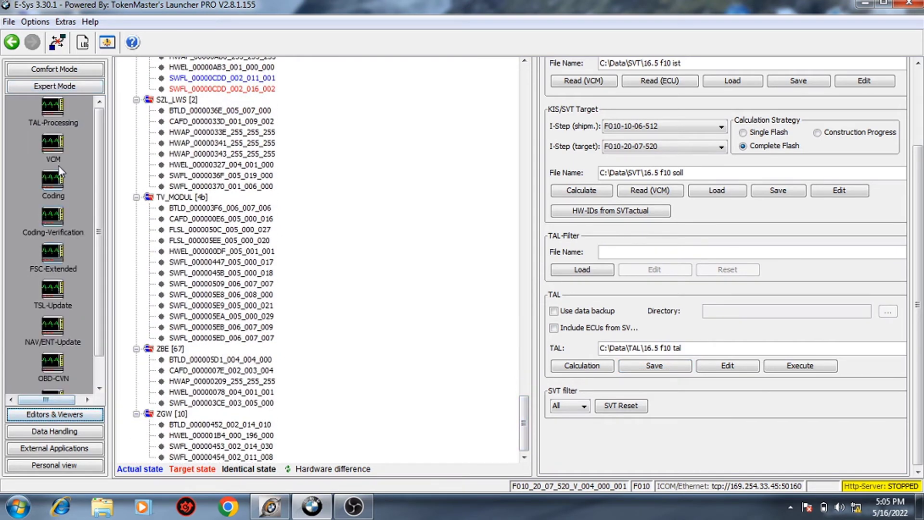
{"action": "left_click", "coordinate": [46, 105]}
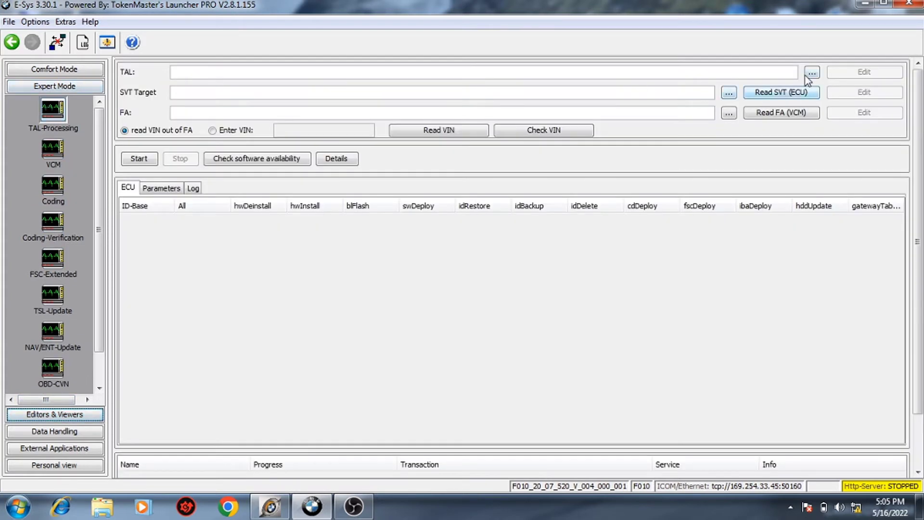
{"action": "left_click", "coordinate": [811, 72]}
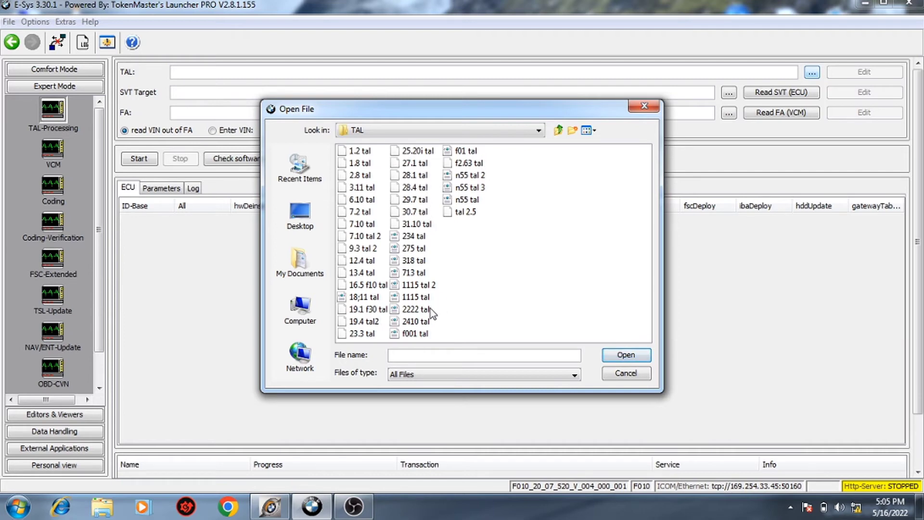
{"action": "left_click", "coordinate": [371, 284]}
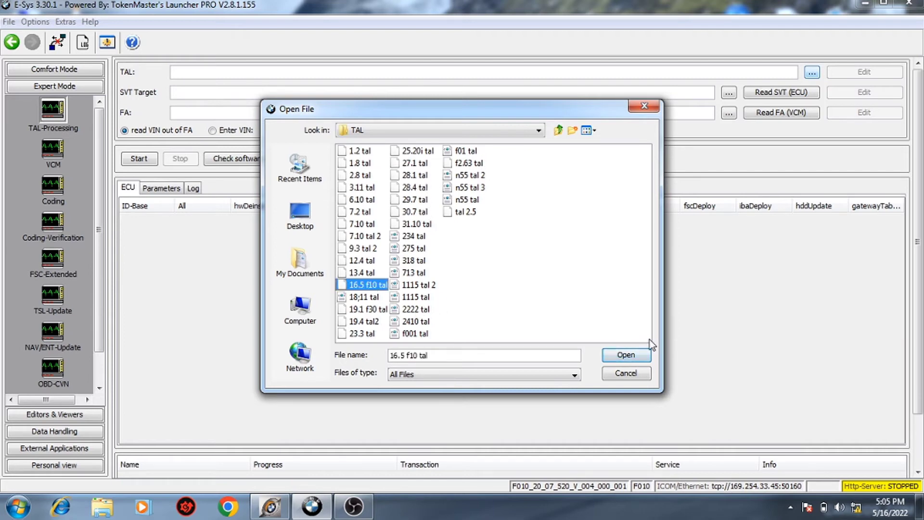
{"action": "left_click", "coordinate": [636, 357]}
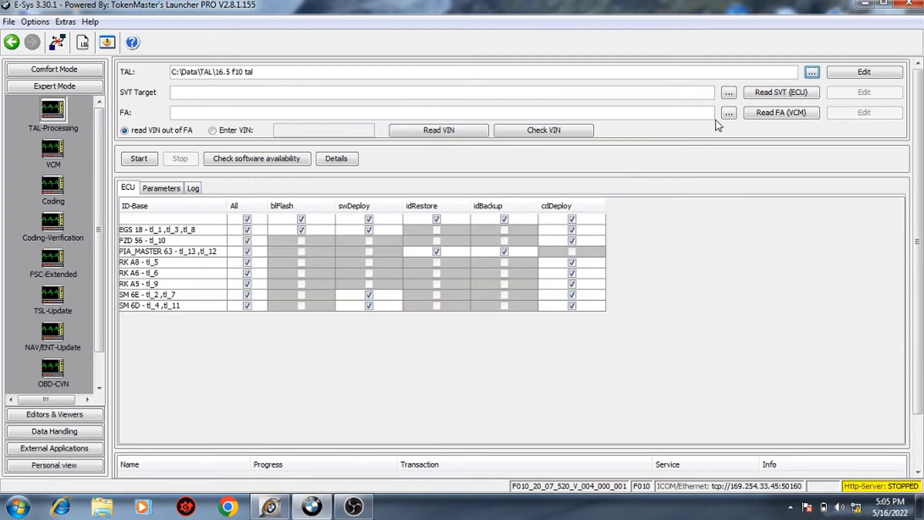
- Load "16.5 f10 soll" as the SVT target and "16.5 f10" as the FA for TAL processing
{"action": "left_click", "coordinate": [734, 94]}
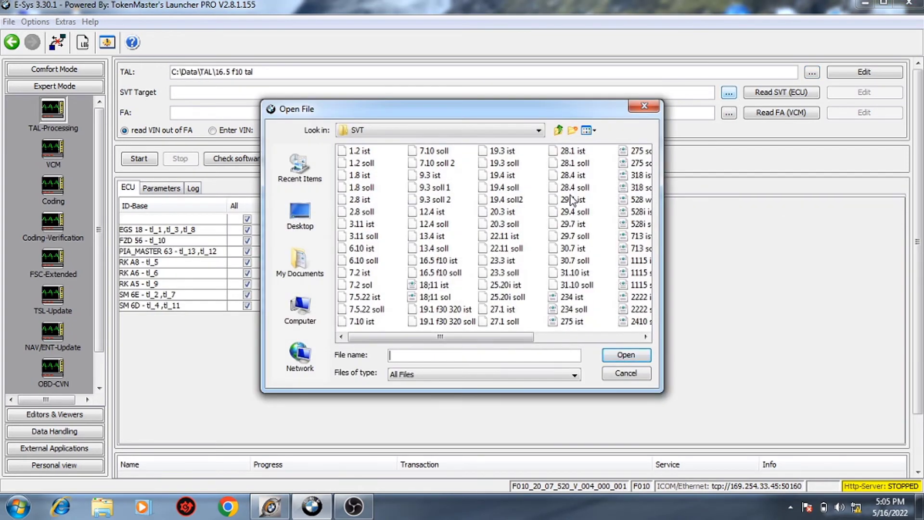
{"action": "left_click", "coordinate": [453, 274]}
{"action": "left_click", "coordinate": [624, 355]}
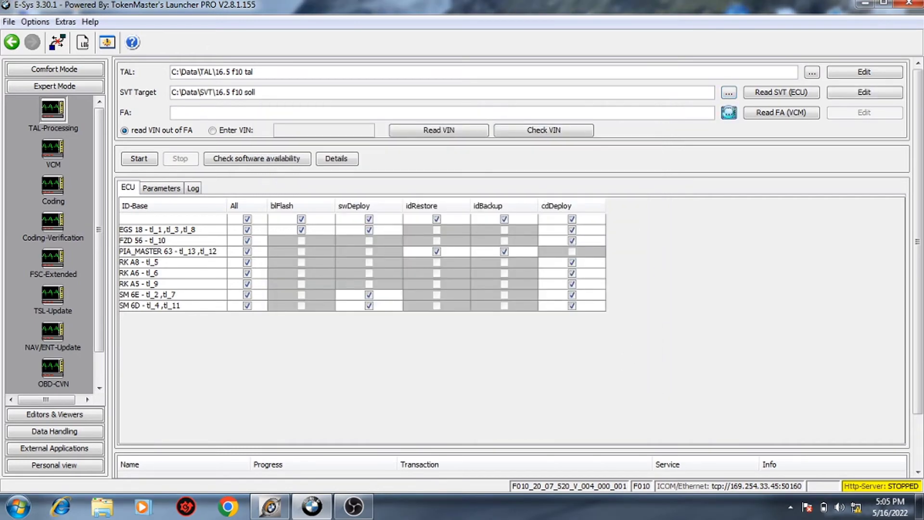
{"action": "left_click", "coordinate": [730, 112]}
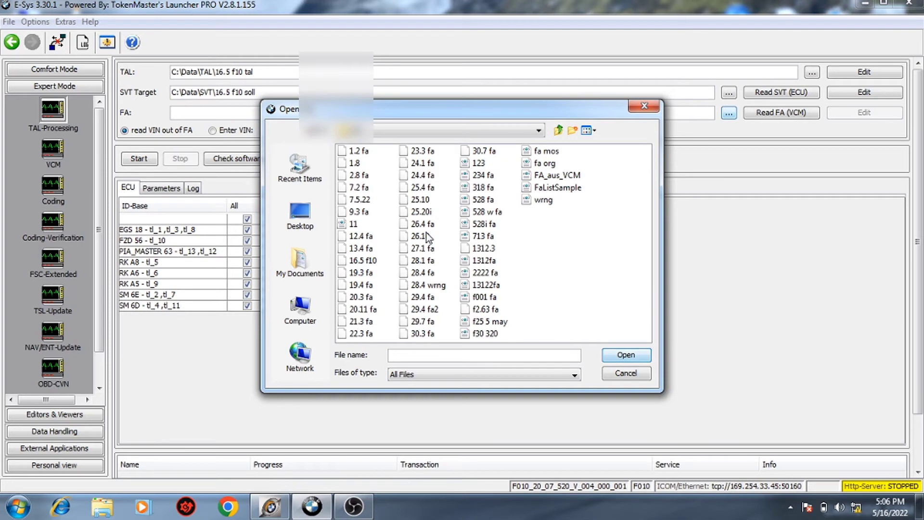
{"action": "left_click", "coordinate": [370, 260]}
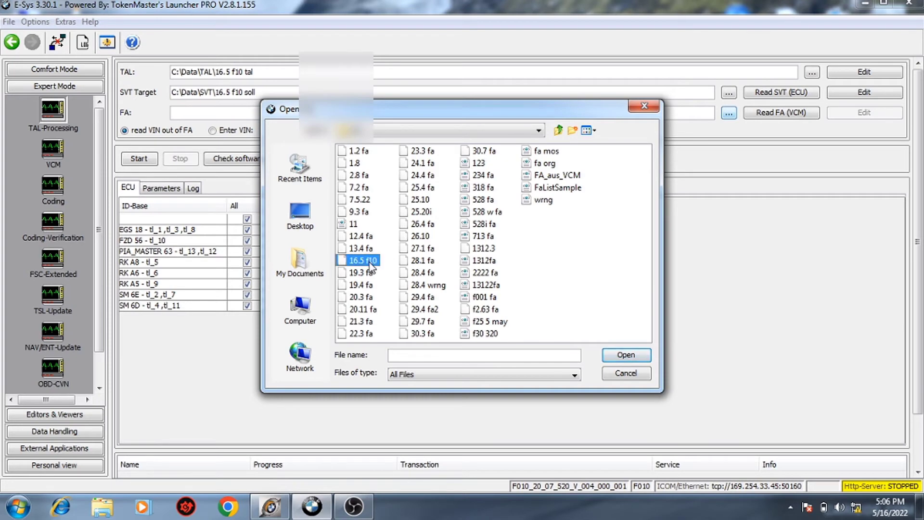
{"action": "left_click", "coordinate": [627, 356]}
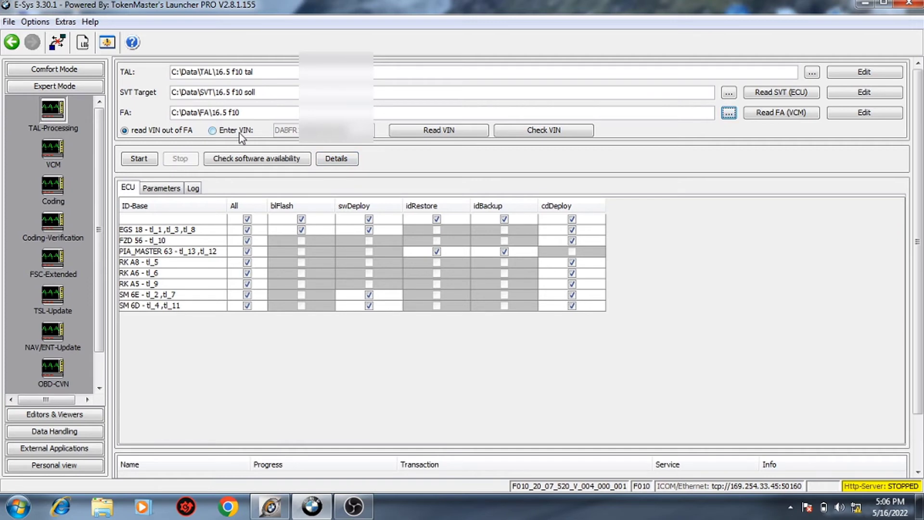
- Restrict the TAL to all actions for ECU EGS 18 only and check the software availability
{"action": "left_click", "coordinate": [247, 219]}
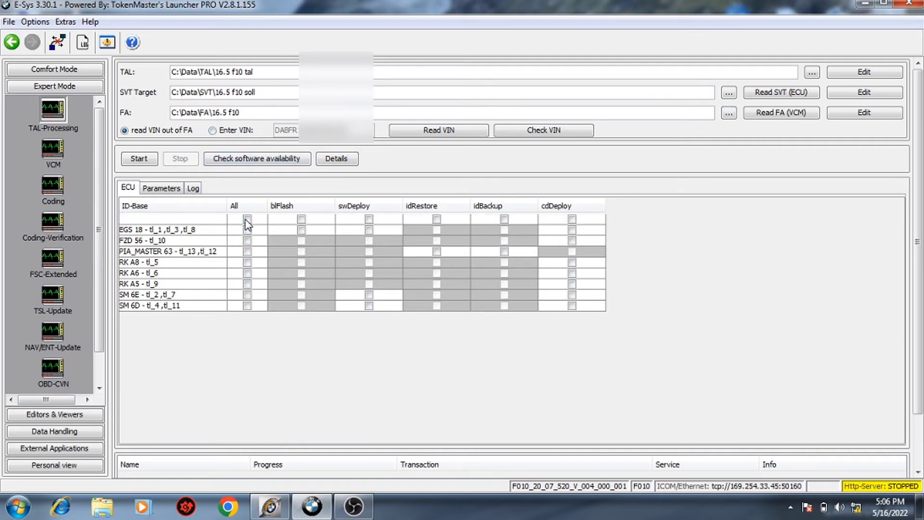
{"action": "left_click", "coordinate": [247, 230]}
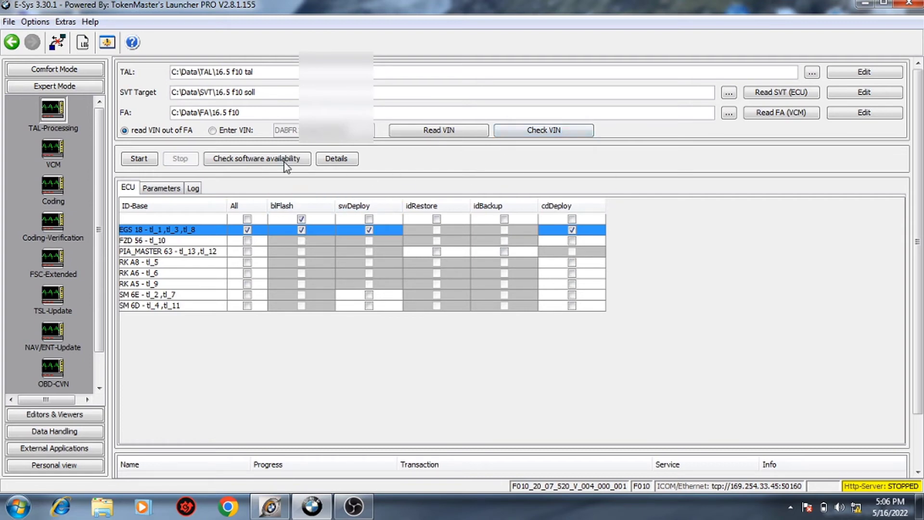
{"action": "left_click", "coordinate": [269, 161]}
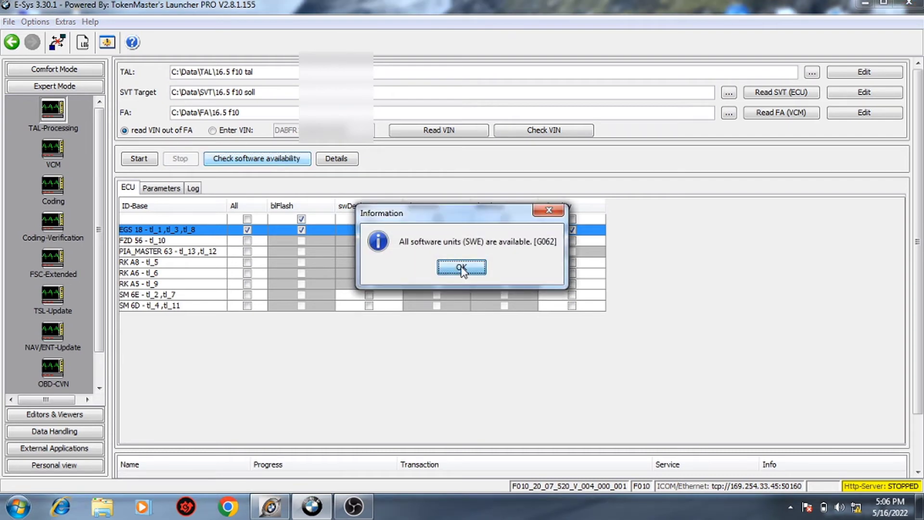
{"action": "left_click", "coordinate": [462, 268]}
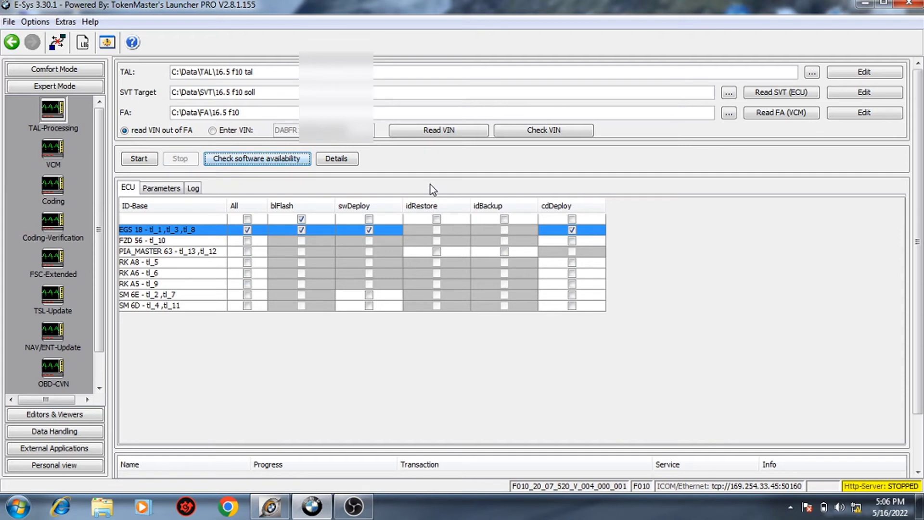
{"action": "left_click", "coordinate": [267, 161]}
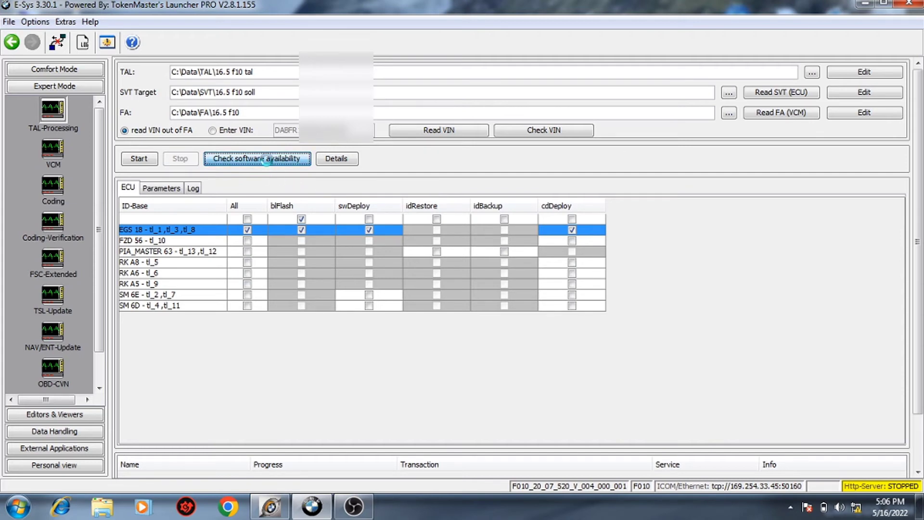
{"action": "left_click", "coordinate": [469, 267]}
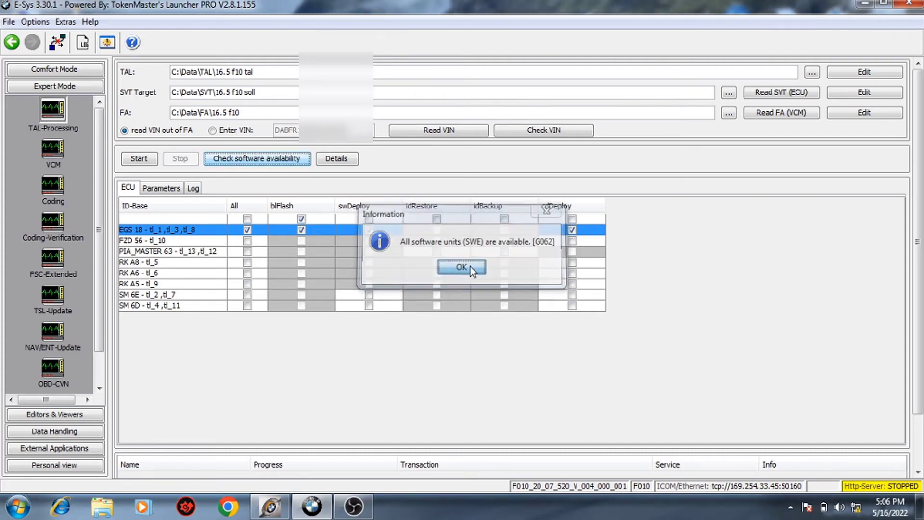
- Start the TAL execution for EGS 18, accepting the proposed integration steps for the VCM update
{"action": "left_click", "coordinate": [145, 160]}
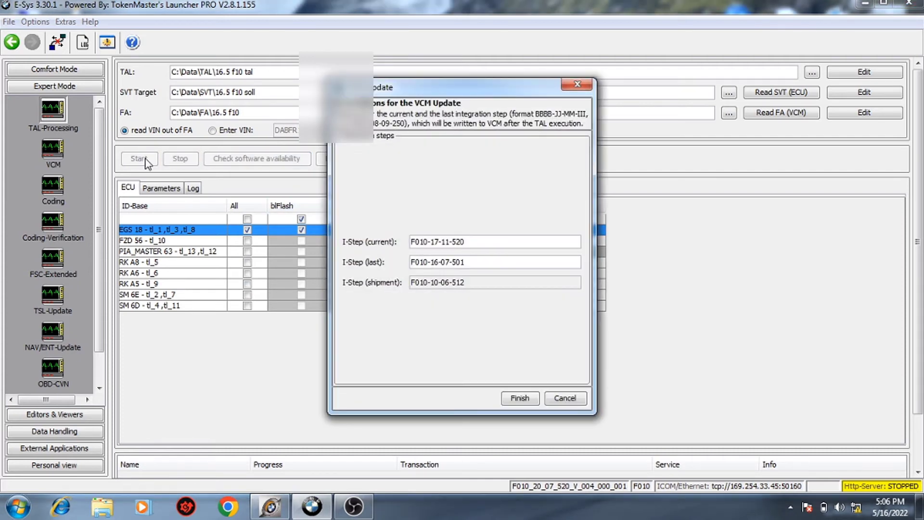
{"action": "left_click", "coordinate": [511, 397]}
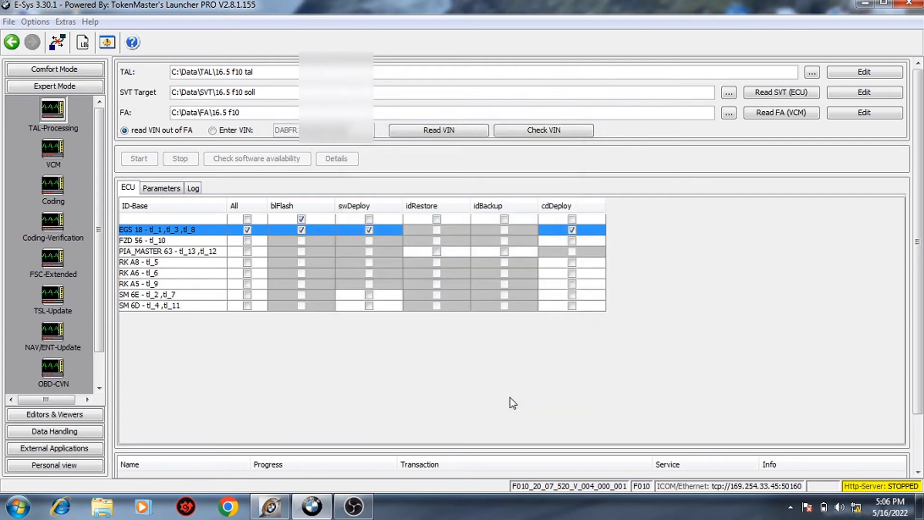